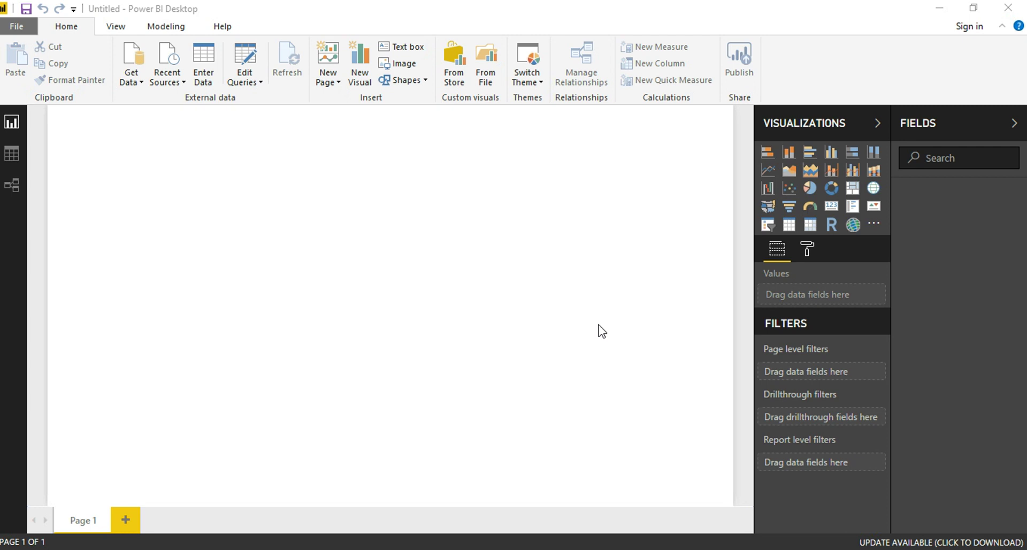
Create a blank Query1 from Get Data > Blank Query and start a new parameter.
{"action": "left_click", "coordinate": [138, 83]}
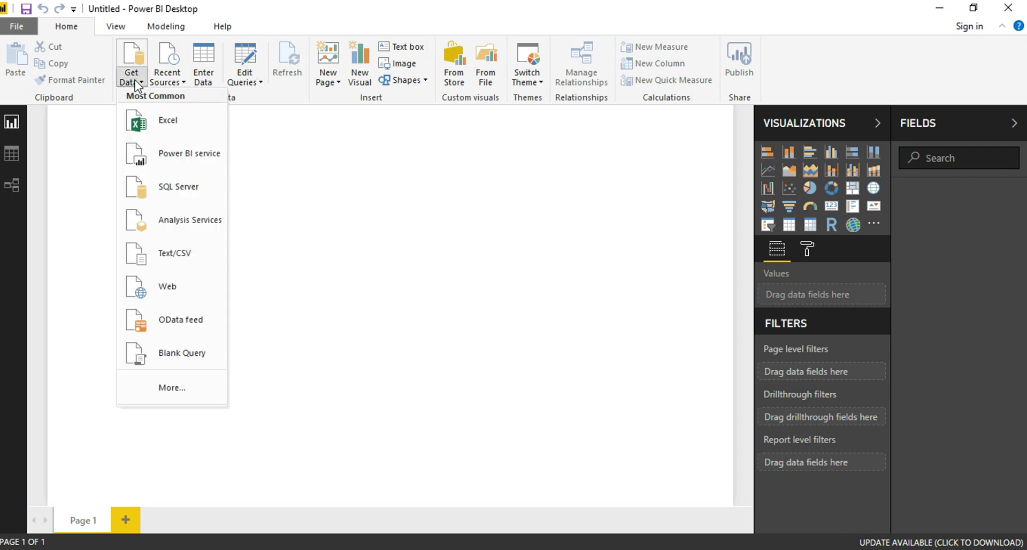
{"action": "left_click", "coordinate": [153, 350]}
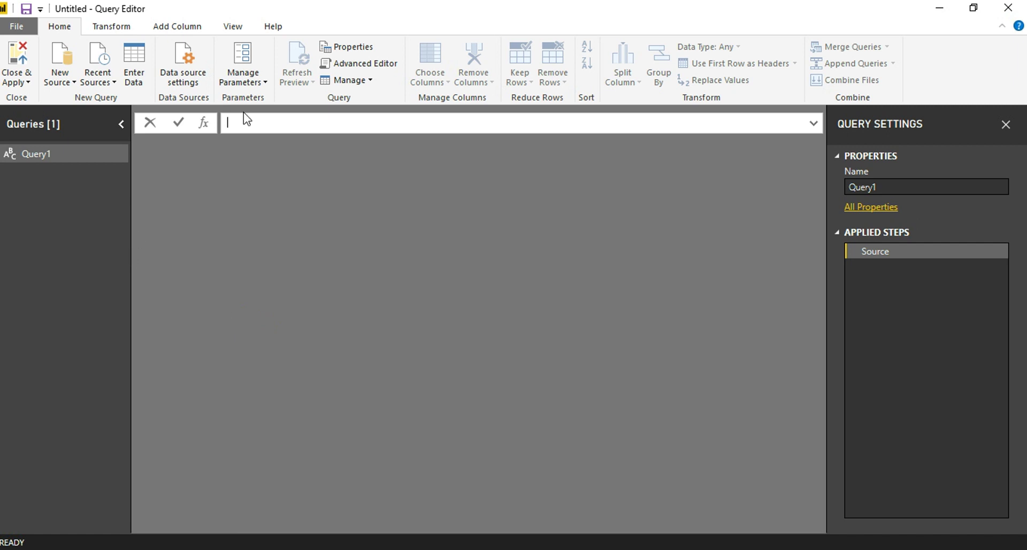
{"action": "left_click", "coordinate": [243, 80]}
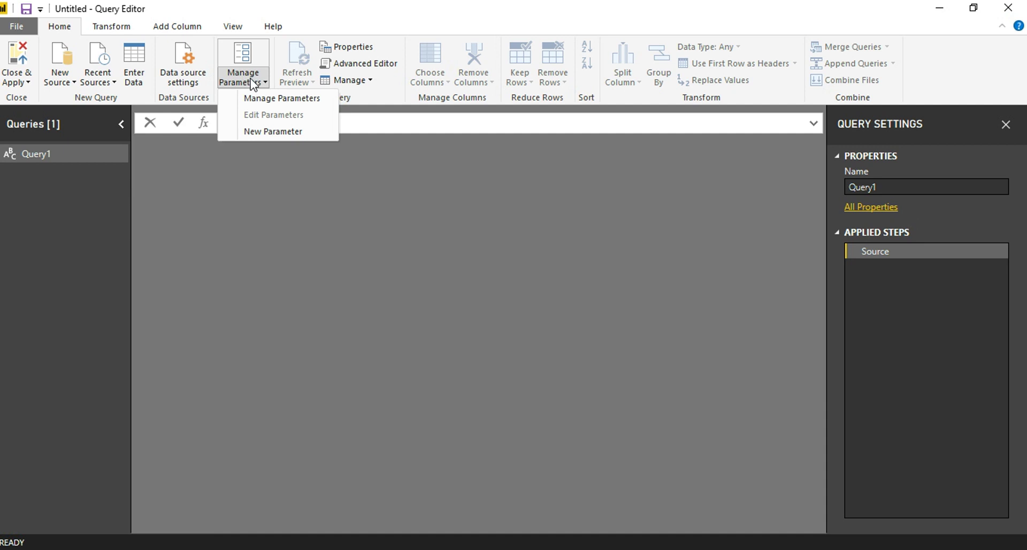
{"action": "left_click", "coordinate": [257, 130]}
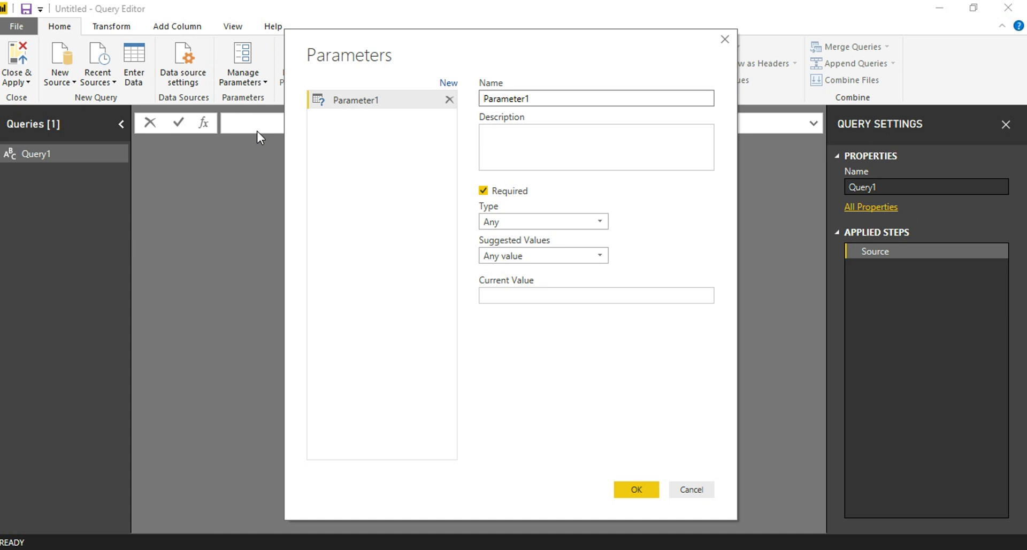
Name the parameter StartYear, keeping type Any and suggested values Any value.
{"action": "key", "text": "Tab"}
{"action": "type", "text": "StartYear"}
{"action": "left_click", "coordinate": [520, 222]}
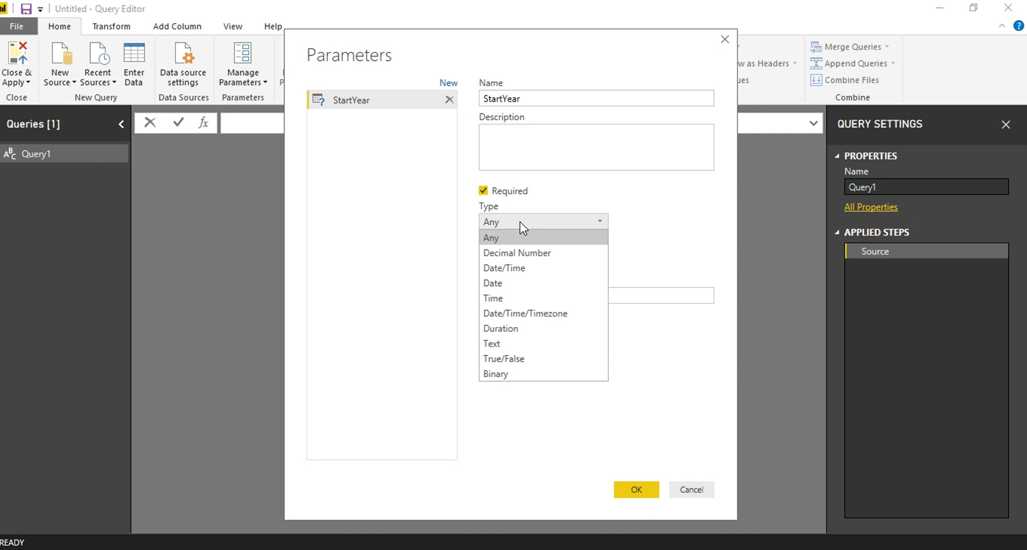
{"action": "left_click", "coordinate": [674, 210]}
{"action": "left_click", "coordinate": [531, 258]}
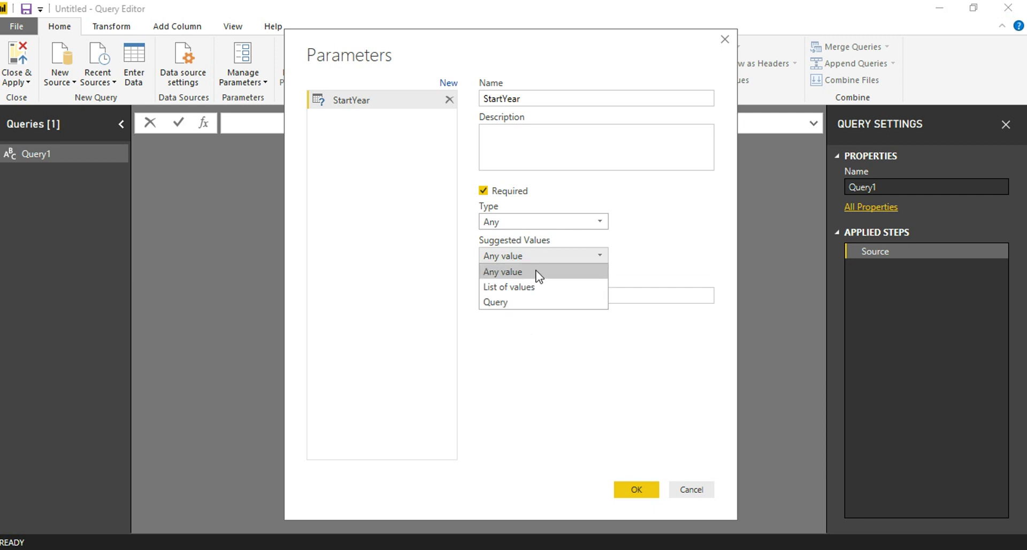
{"action": "left_click", "coordinate": [537, 273]}
Try the List of values and Query suggested-value options, then return to Any value.
{"action": "left_click", "coordinate": [532, 294]}
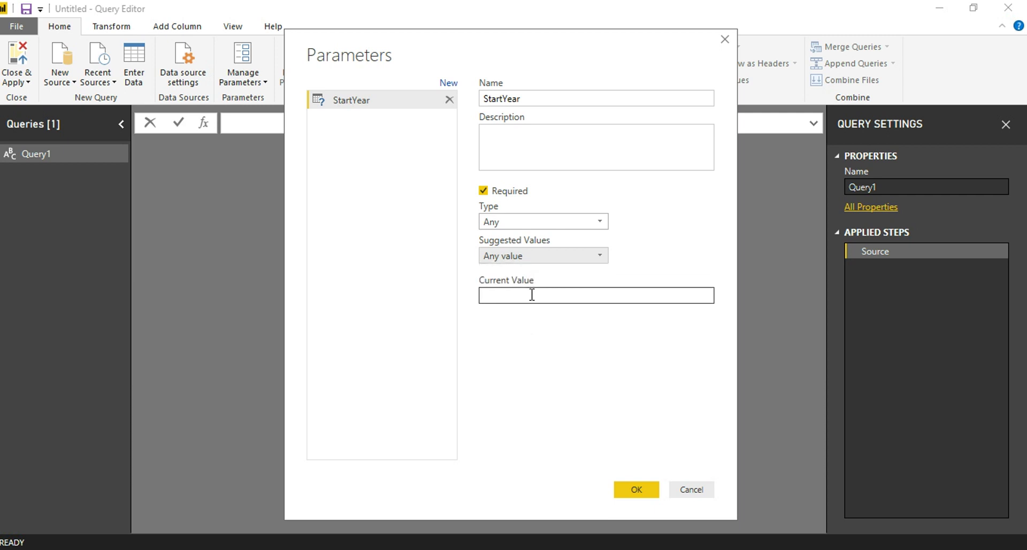
{"action": "left_click", "coordinate": [545, 255]}
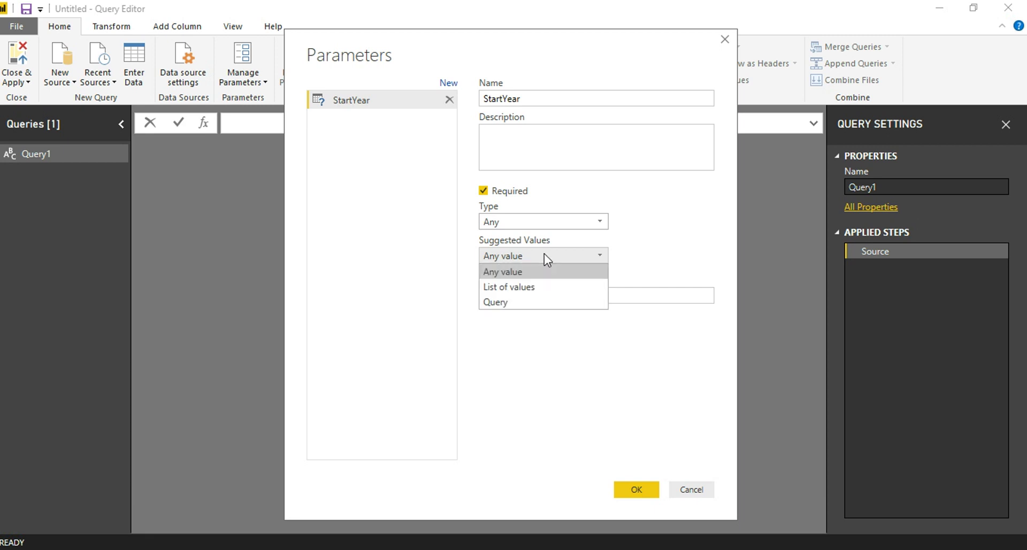
{"action": "left_click", "coordinate": [538, 287]}
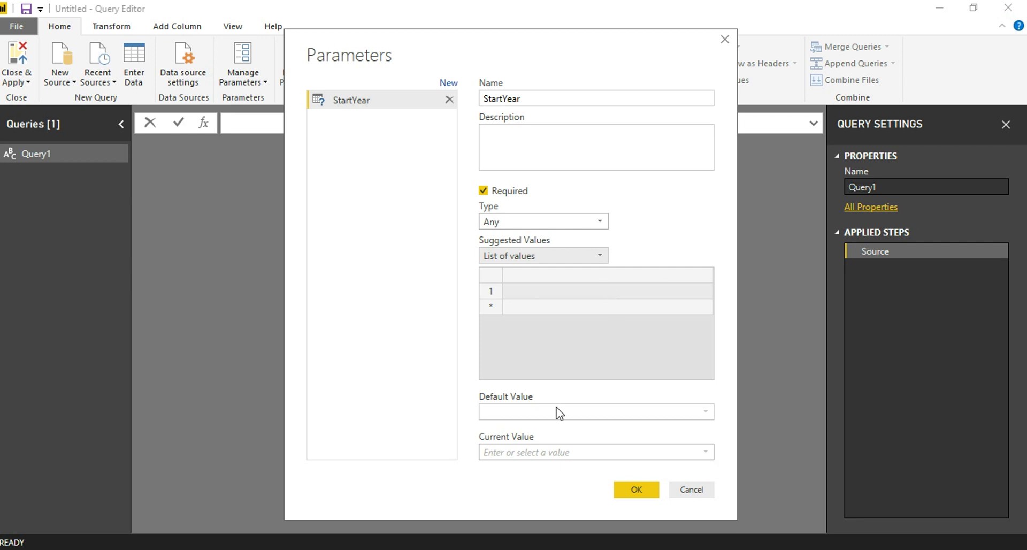
{"action": "left_click", "coordinate": [535, 256]}
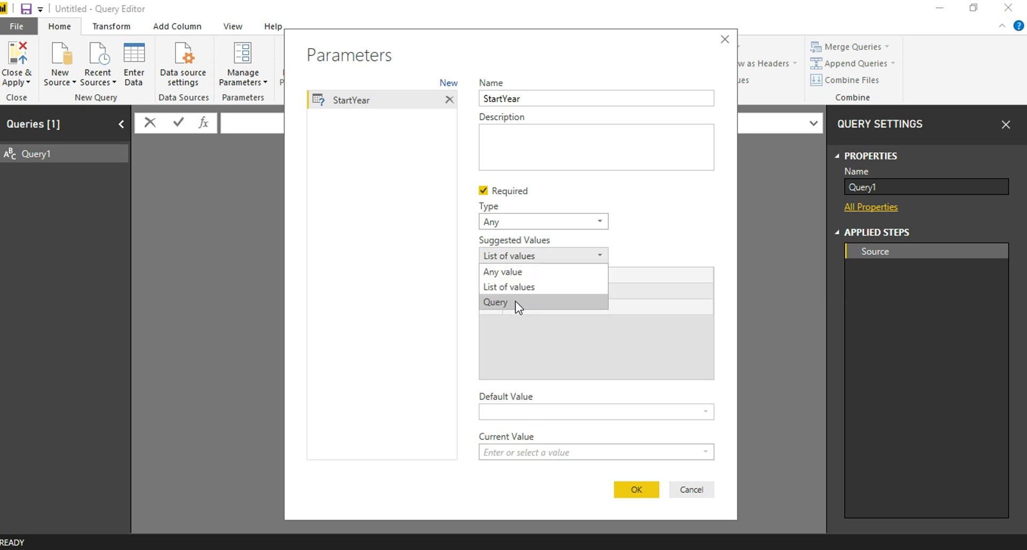
{"action": "left_click", "coordinate": [517, 302]}
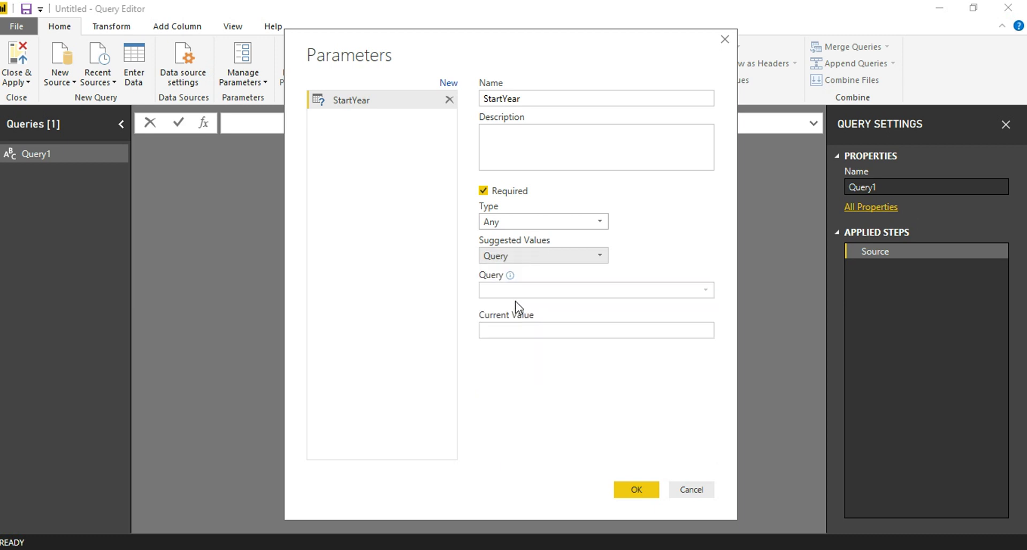
{"action": "left_click", "coordinate": [536, 257]}
{"action": "left_click", "coordinate": [535, 271]}
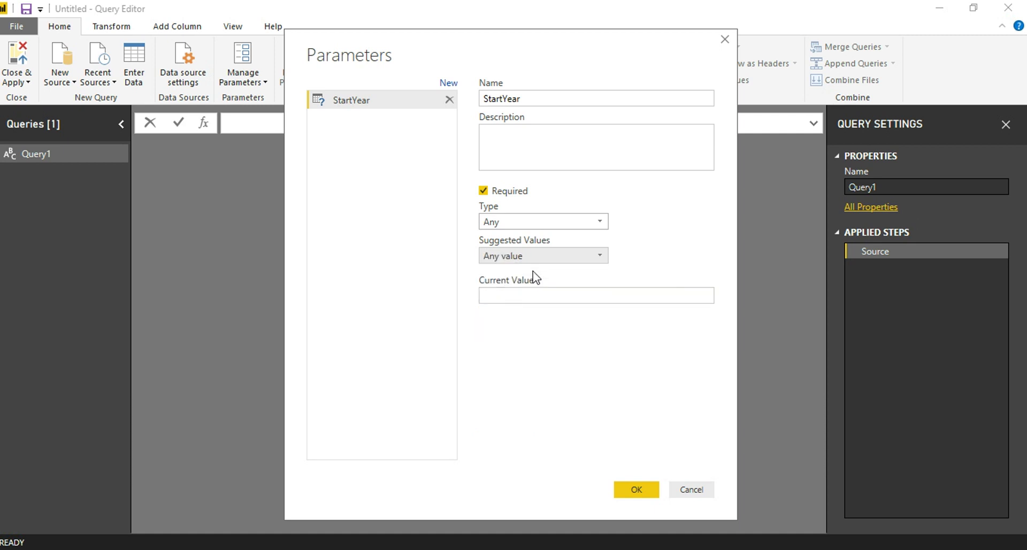
Enter 2016 as the current value and save the StartYear parameter.
{"action": "left_click", "coordinate": [527, 296]}
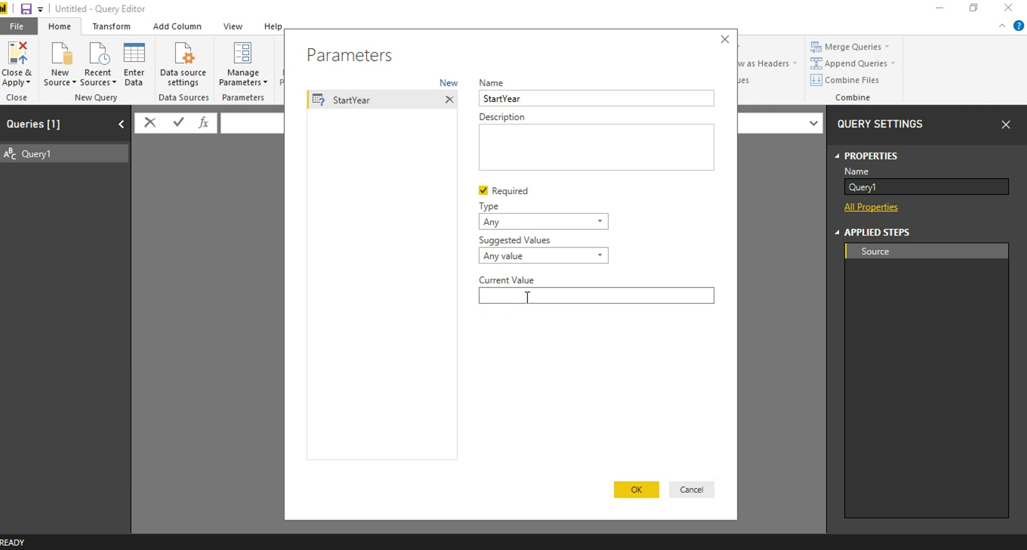
{"action": "type", "text": "2016"}
{"action": "left_click", "coordinate": [625, 488]}
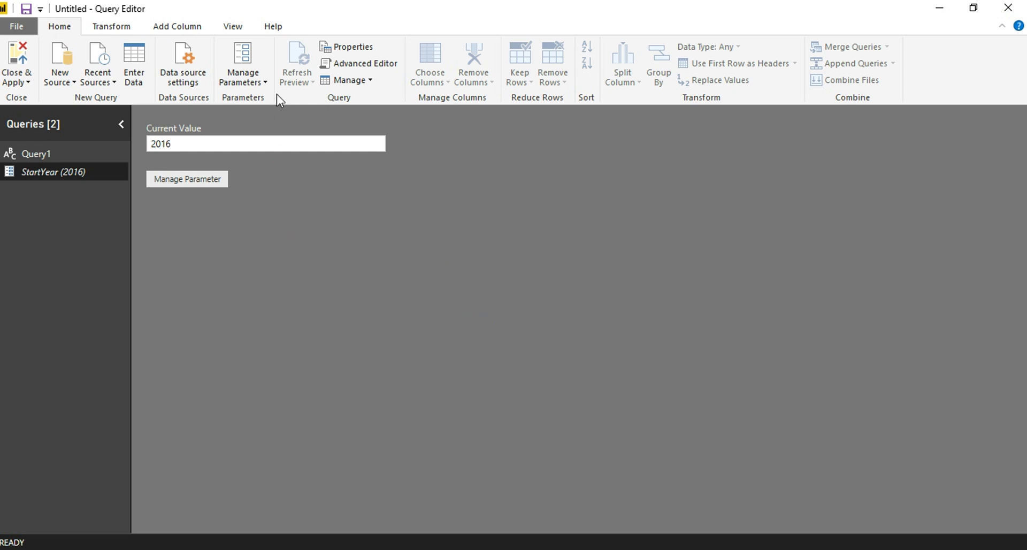
Create a new parameter named EndYear with current value 2017 and save it.
{"action": "left_click", "coordinate": [263, 83]}
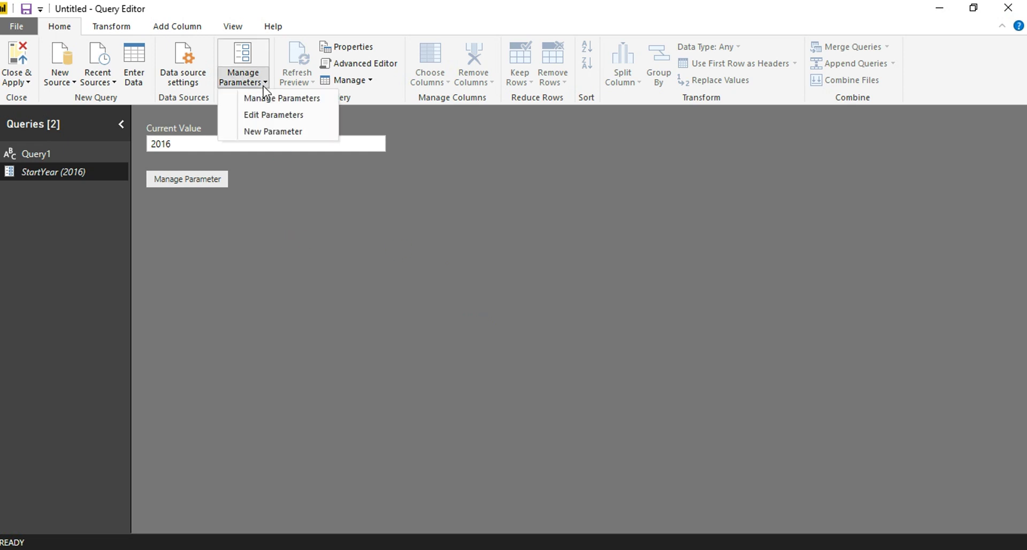
{"action": "left_click", "coordinate": [263, 132]}
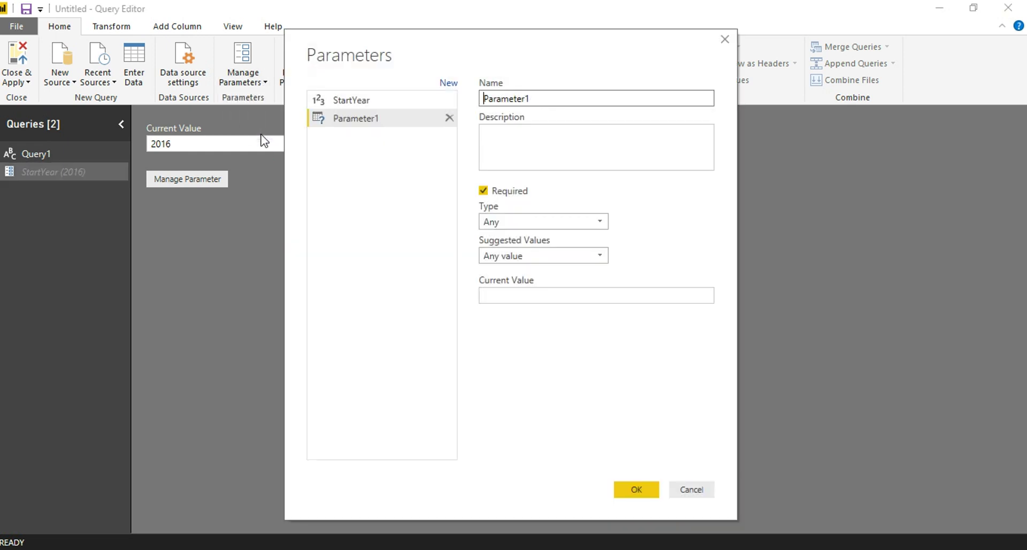
{"action": "type", "text": "EndYear"}
{"action": "left_click", "coordinate": [496, 294]}
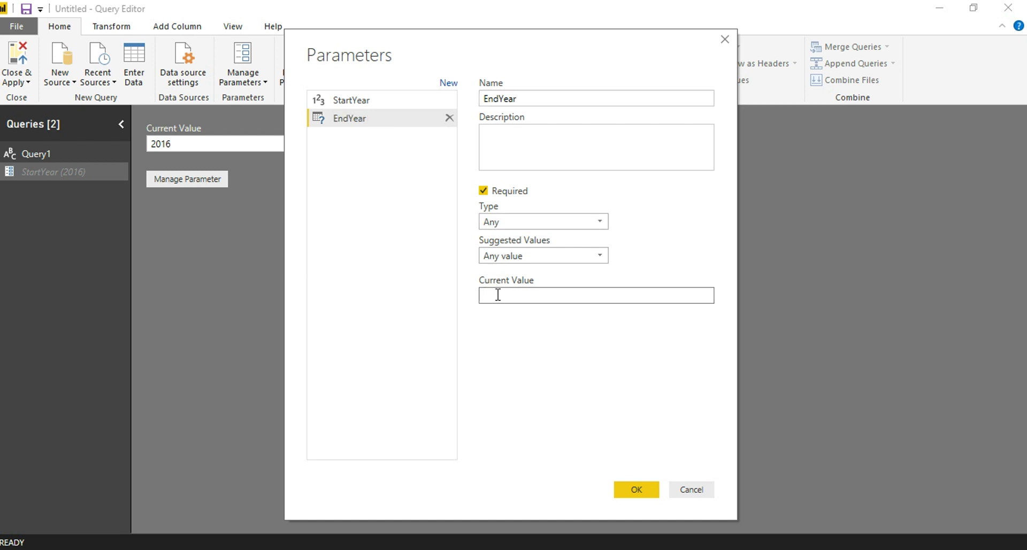
{"action": "type", "text": "2017"}
{"action": "left_click", "coordinate": [636, 491]}
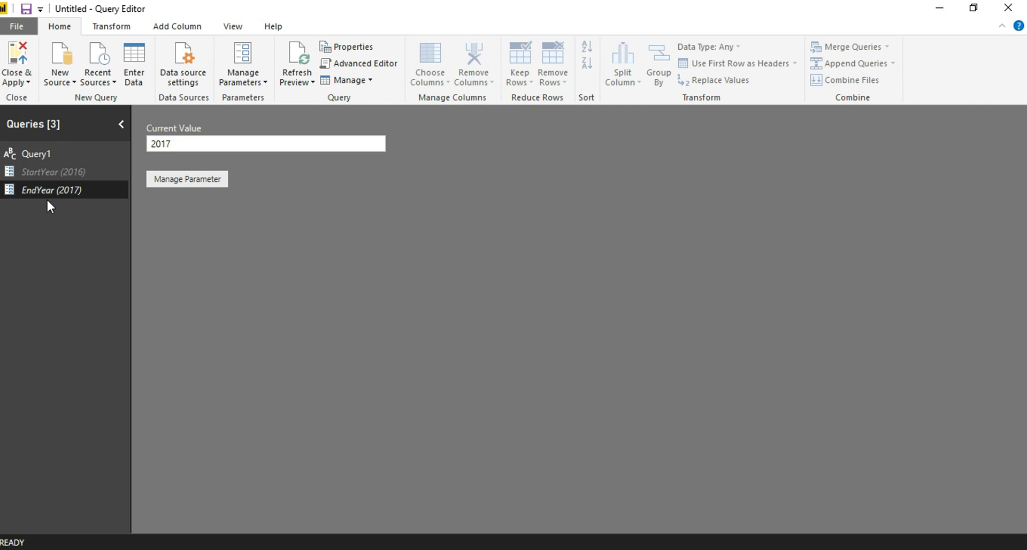
Review the Query1 and StartYear context menus, then reselect Query1.
{"action": "left_click", "coordinate": [62, 155]}
{"action": "right_click", "coordinate": [61, 154]}
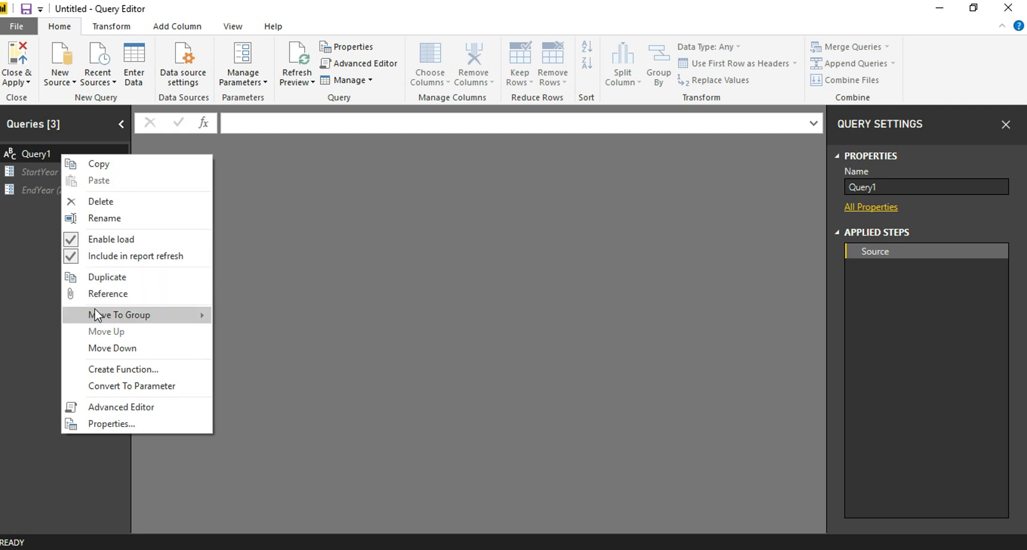
{"action": "mouse_move", "coordinate": [94, 310]}
{"action": "mouse_move", "coordinate": [141, 320]}
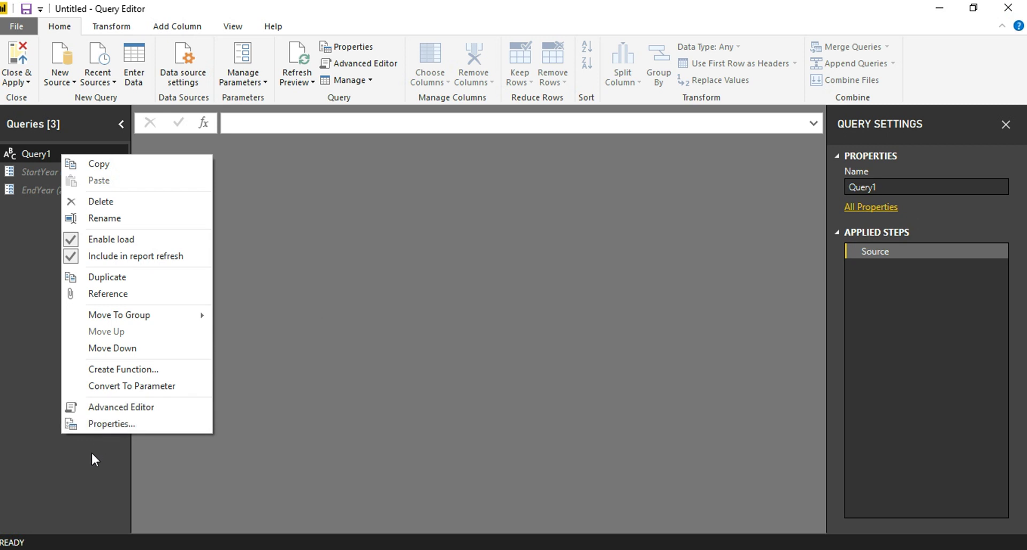
{"action": "left_click", "coordinate": [1, 293]}
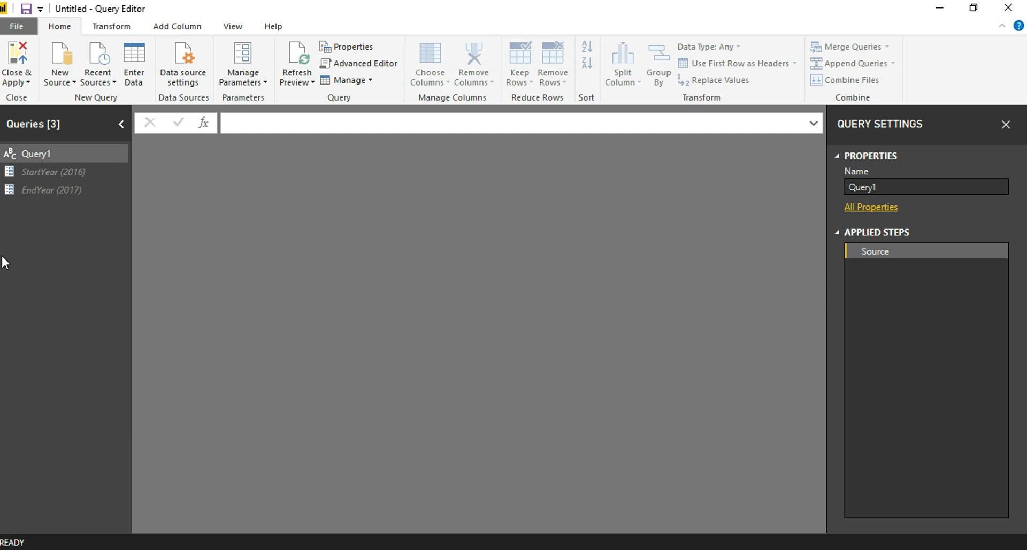
{"action": "right_click", "coordinate": [55, 171]}
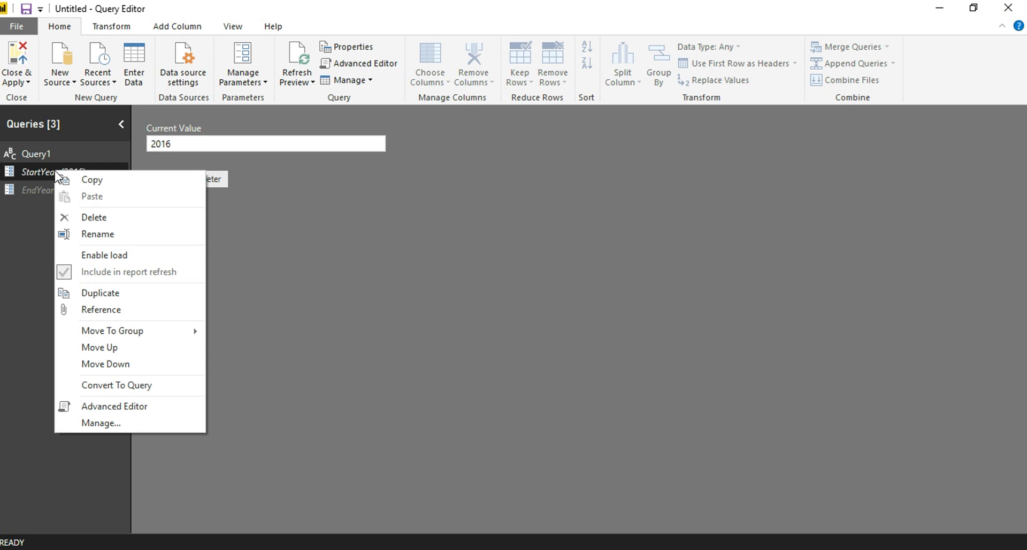
{"action": "left_click", "coordinate": [47, 153]}
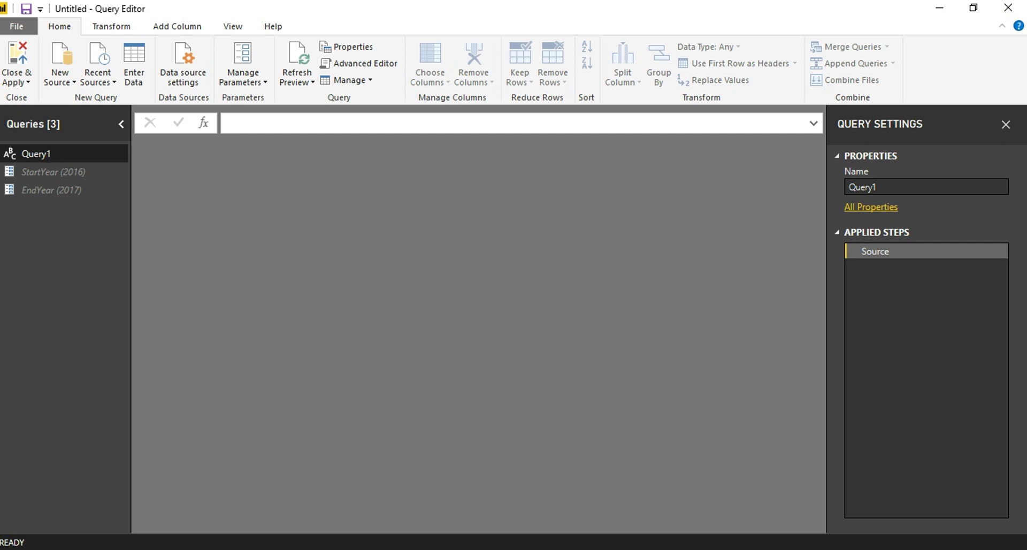
{"action": "key", "text": "alt+Tab"}
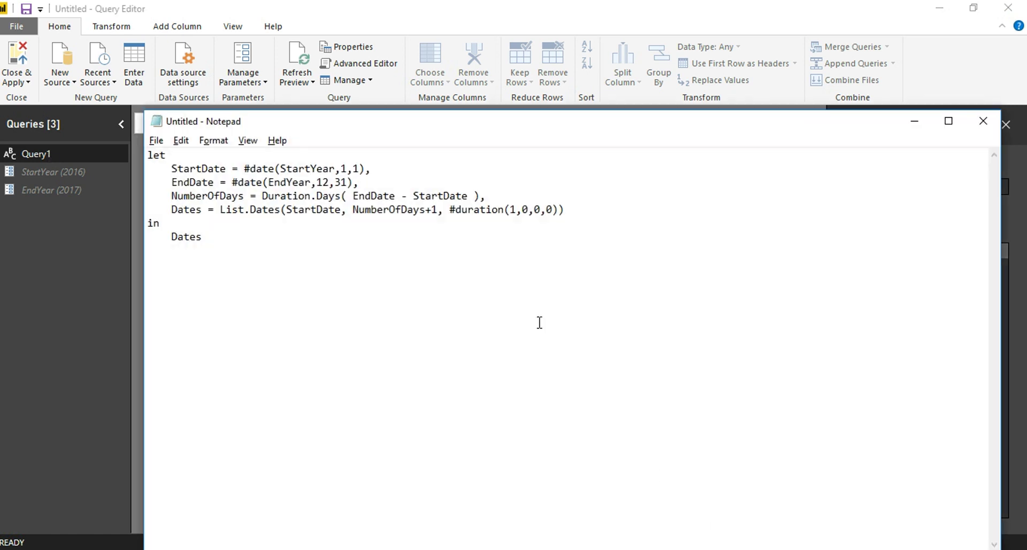
{"action": "left_click", "coordinate": [539, 321]}
{"action": "key", "text": "ctrl+a"}
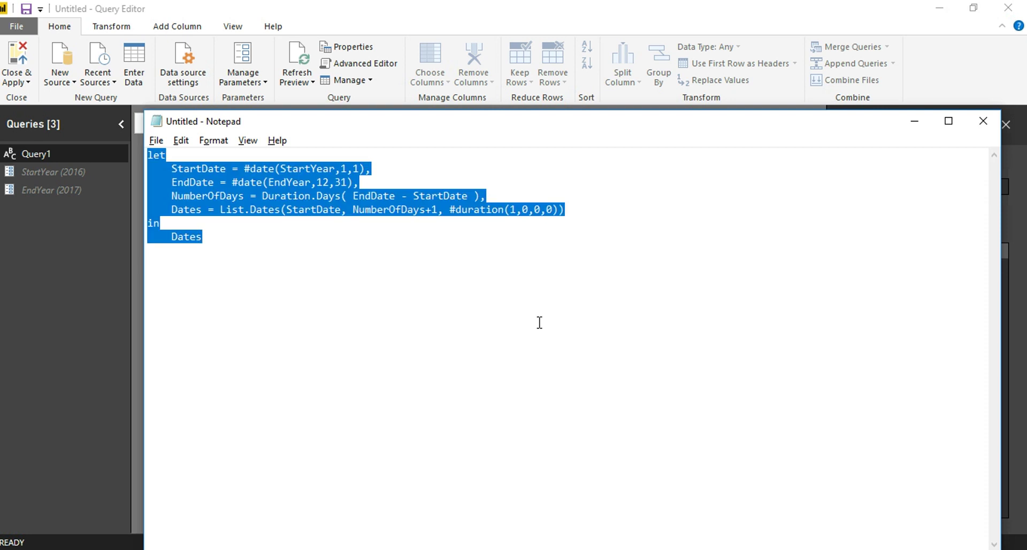
{"action": "left_click", "coordinate": [916, 122]}
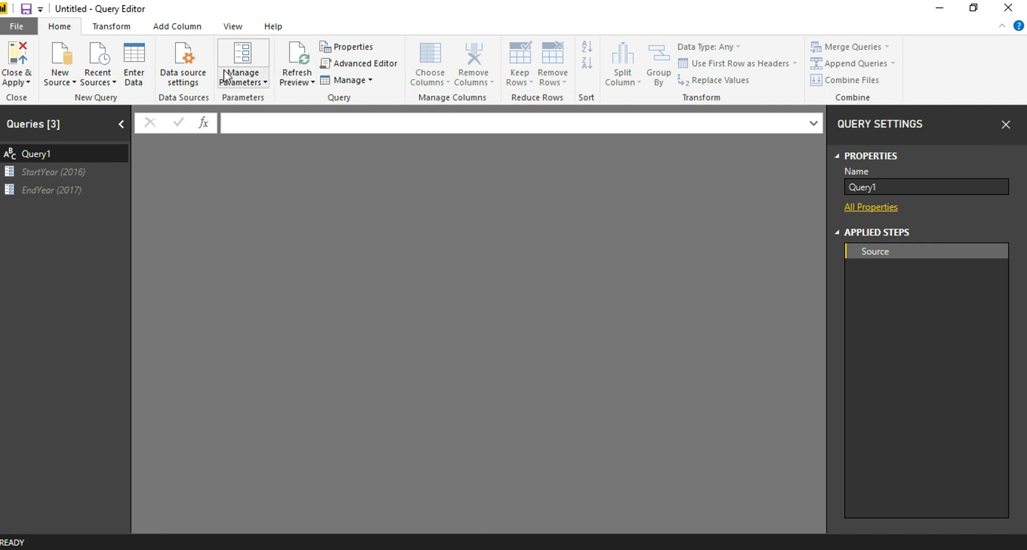
{"action": "left_click", "coordinate": [120, 28]}
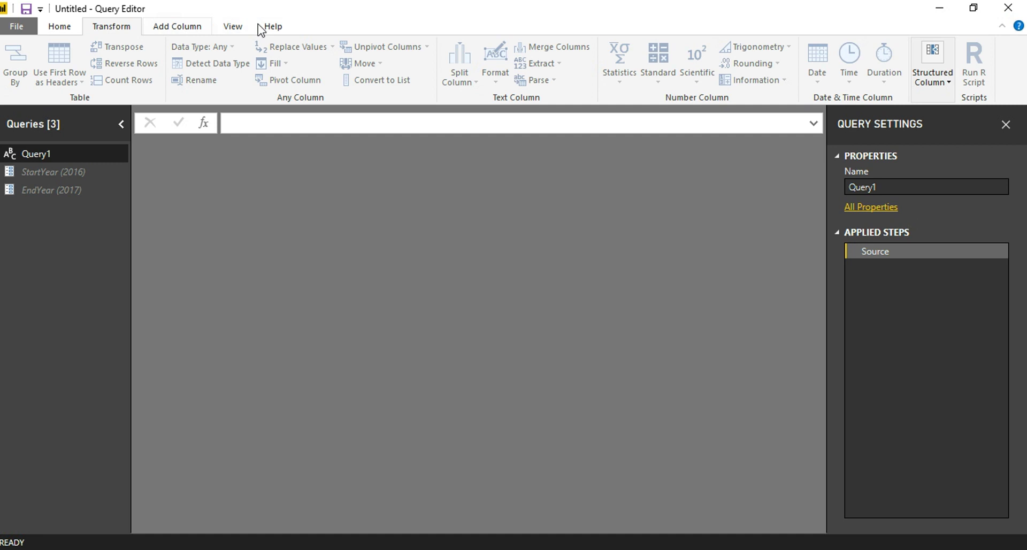
{"action": "left_click", "coordinate": [69, 29]}
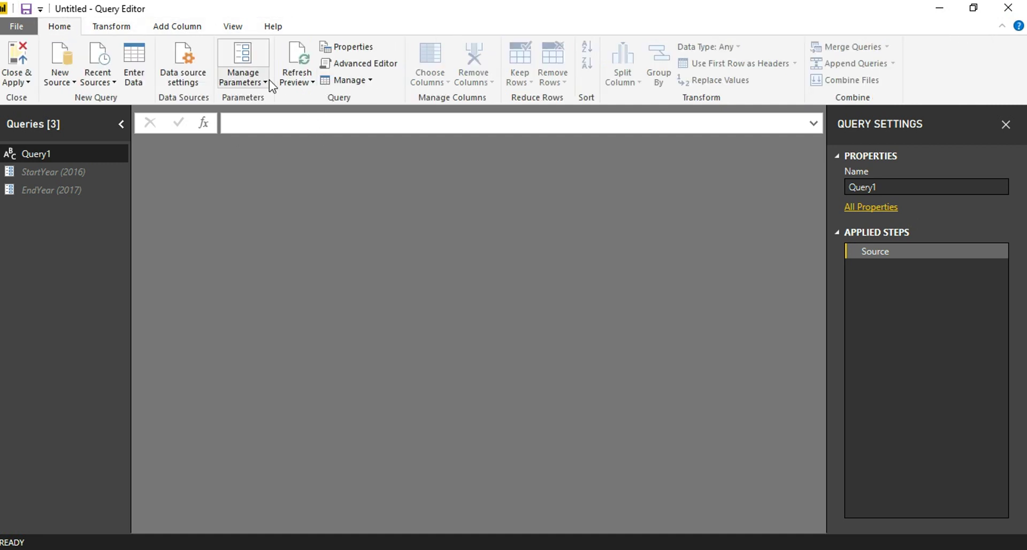
Open Query1 in the Advanced Editor and select all of its existing M code.
{"action": "left_click", "coordinate": [353, 67]}
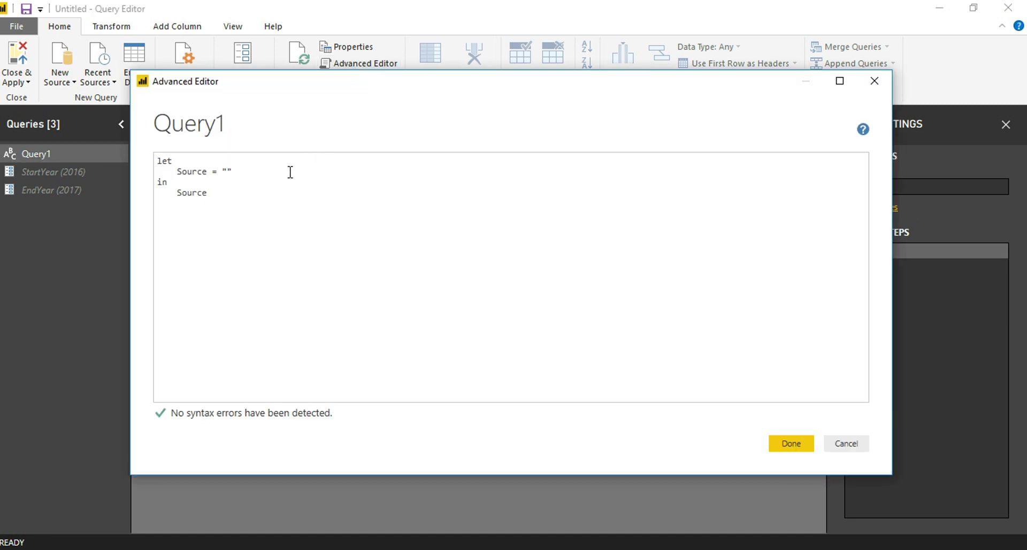
{"action": "left_click_drag", "start_coordinate": [264, 206], "coordinate": [150, 155]}
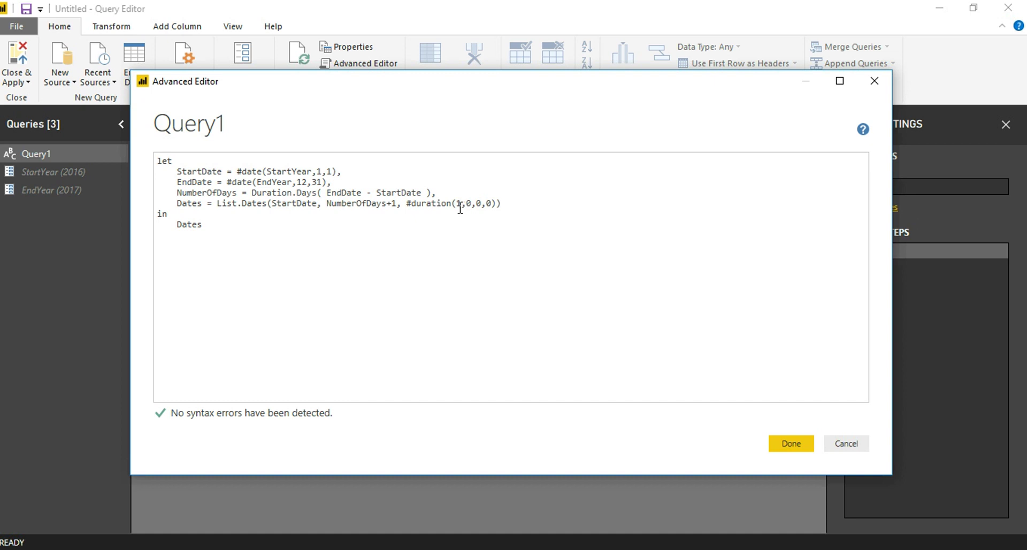
Apply the M code to get a 731-day date list from 01-01-2016, then choose To Table.
{"action": "left_click", "coordinate": [782, 438]}
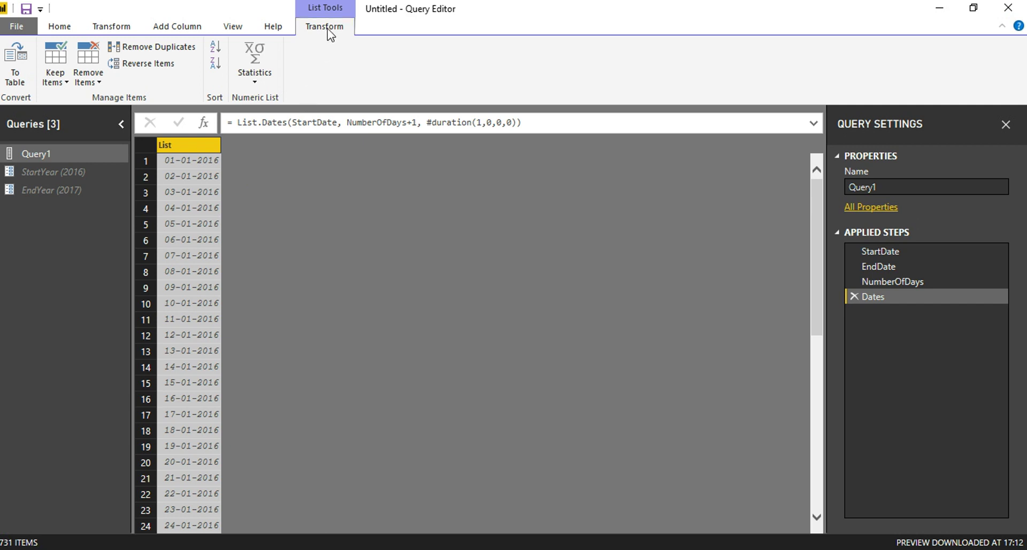
{"action": "left_click", "coordinate": [13, 77]}
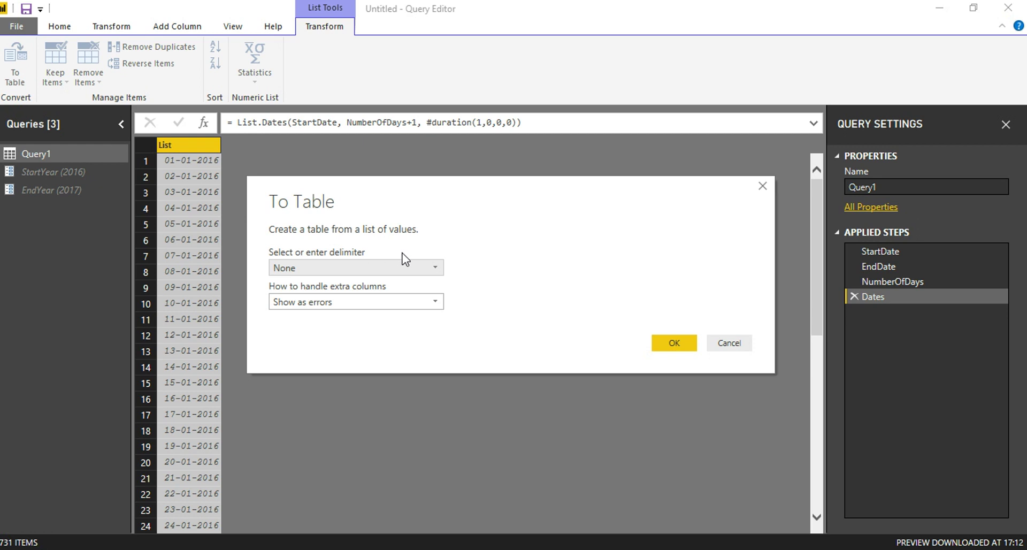
Convert the date list to a table with delimiter None and extra columns shown as errors.
{"action": "left_click", "coordinate": [399, 270]}
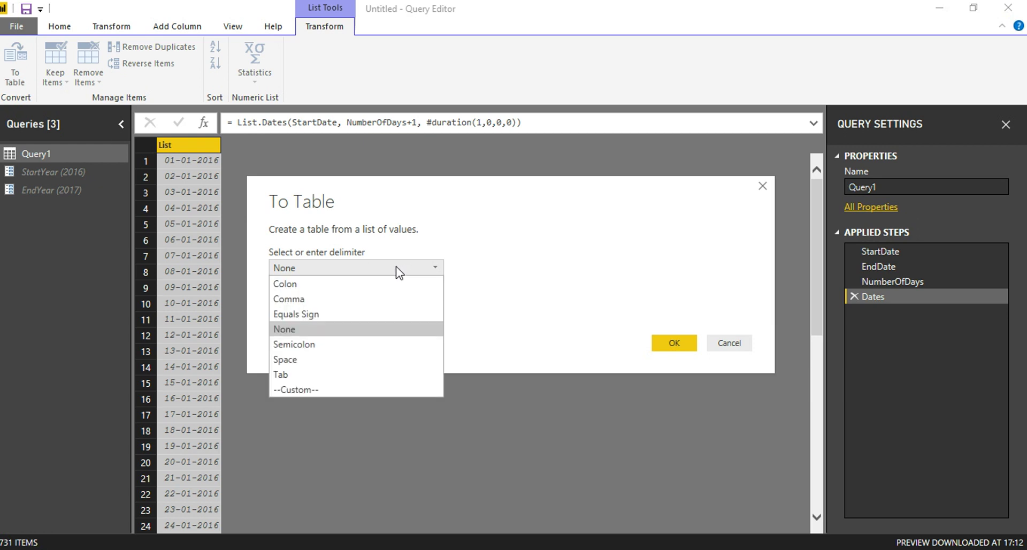
{"action": "left_click", "coordinate": [398, 270]}
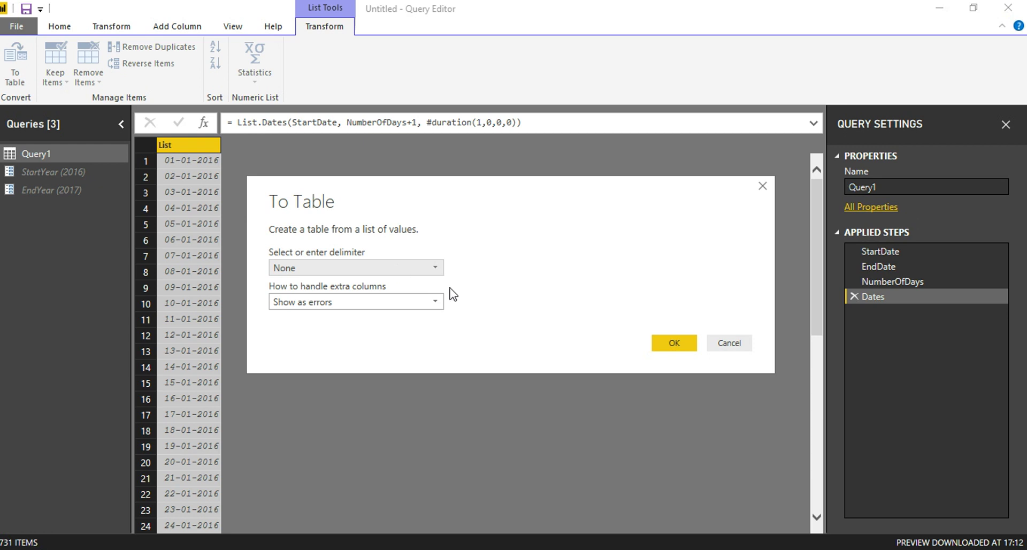
{"action": "left_click", "coordinate": [402, 303]}
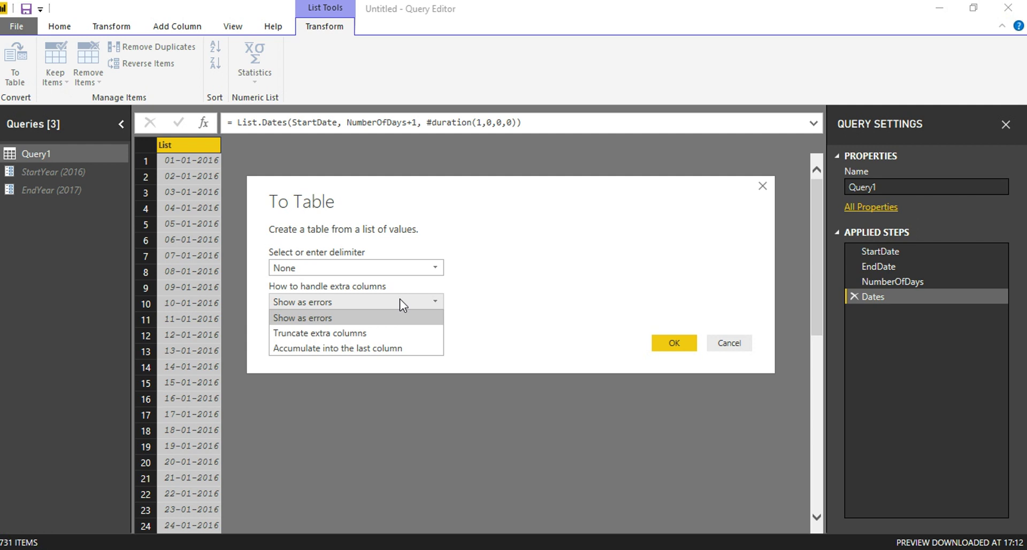
{"action": "left_click", "coordinate": [402, 304]}
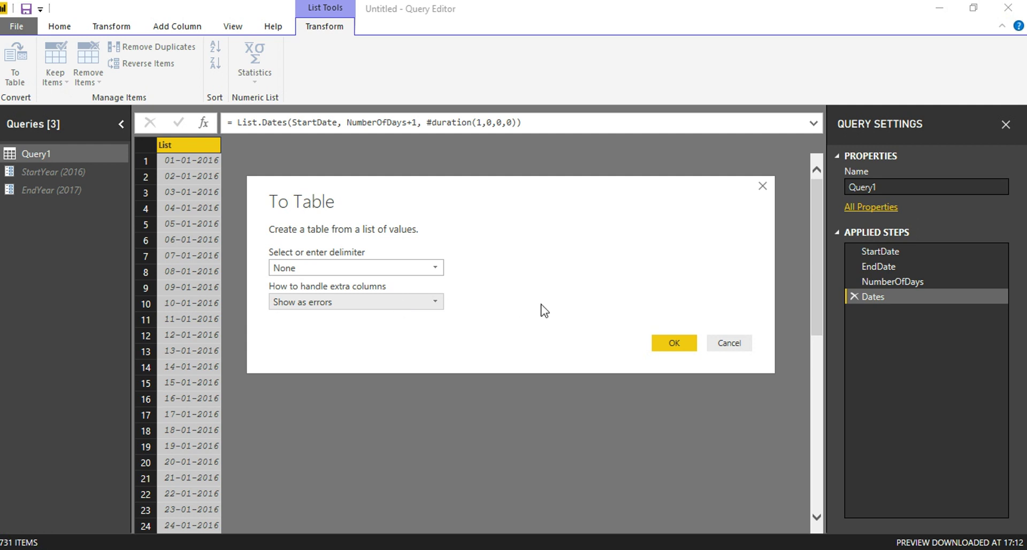
{"action": "left_click", "coordinate": [674, 342]}
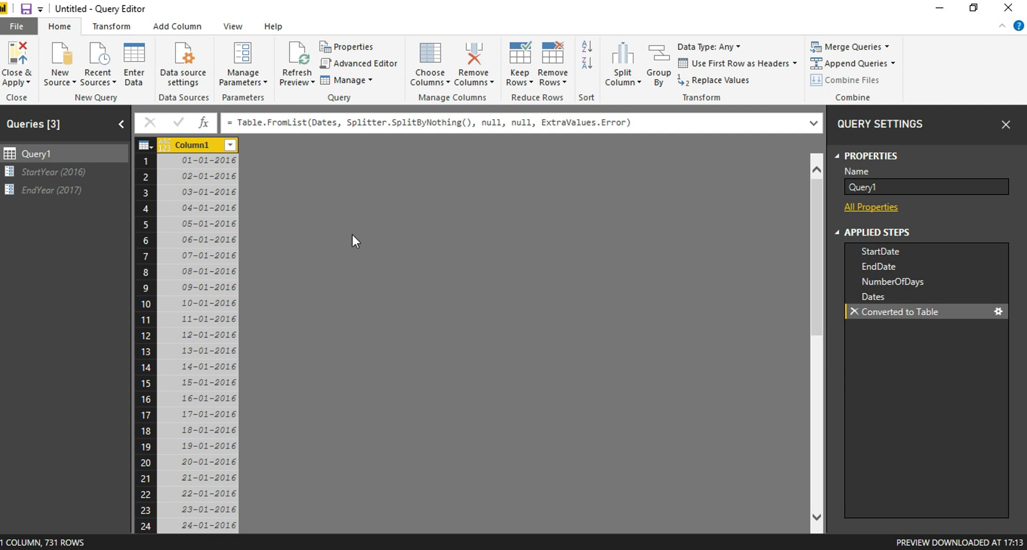
Rename Column1 to Date through its header's context menu.
{"action": "right_click", "coordinate": [191, 144]}
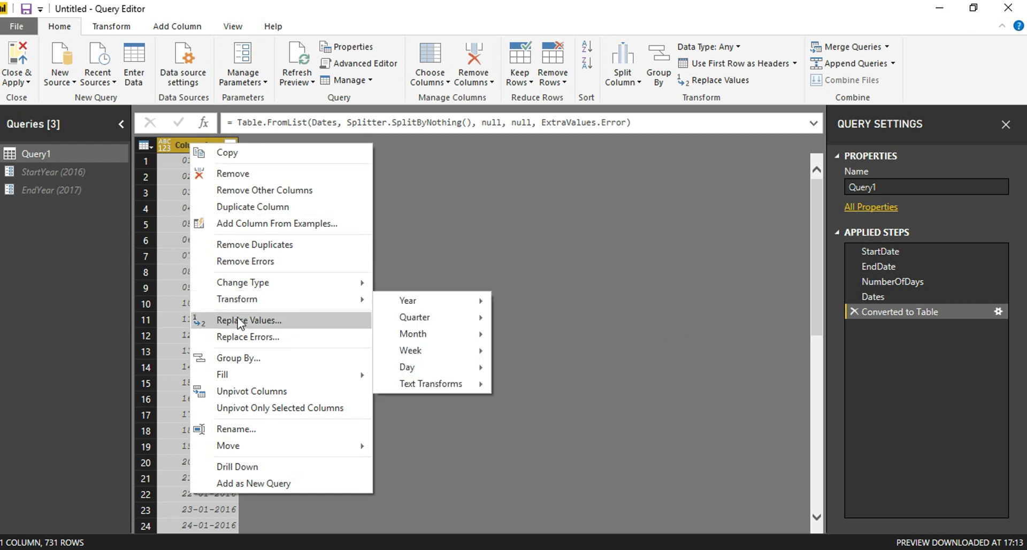
{"action": "left_click", "coordinate": [236, 432]}
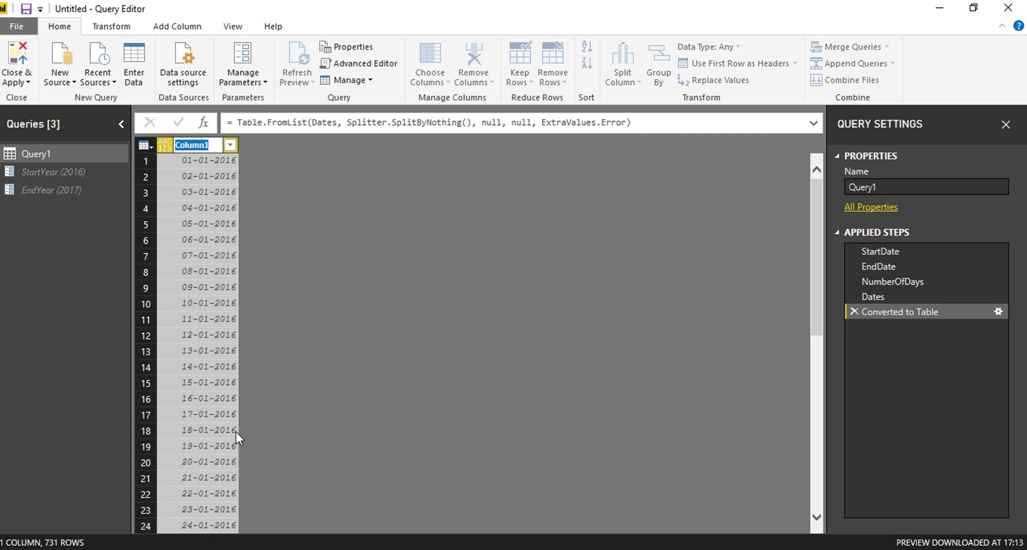
{"action": "type", "text": "Date"}
{"action": "key", "text": "Return"}
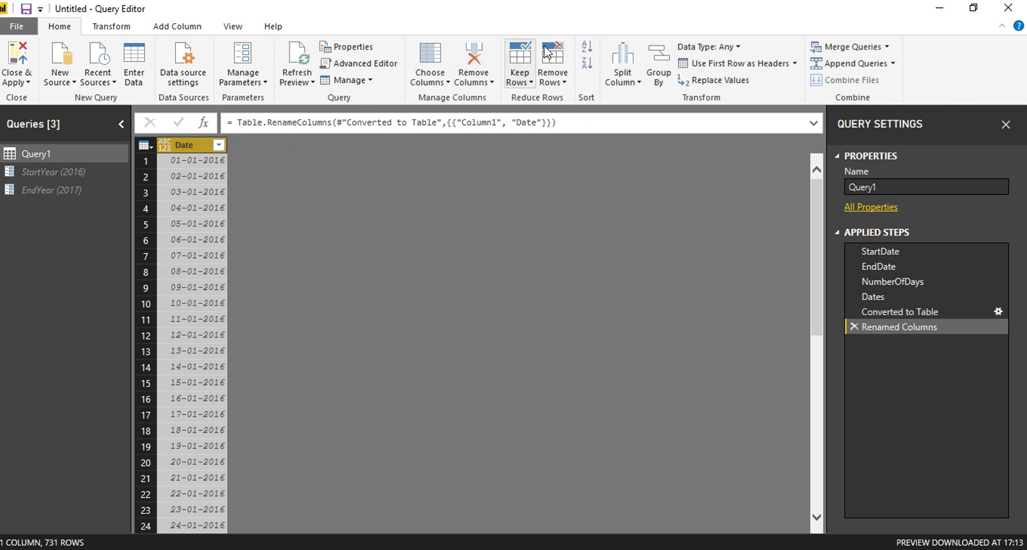
{"action": "left_click", "coordinate": [231, 29]}
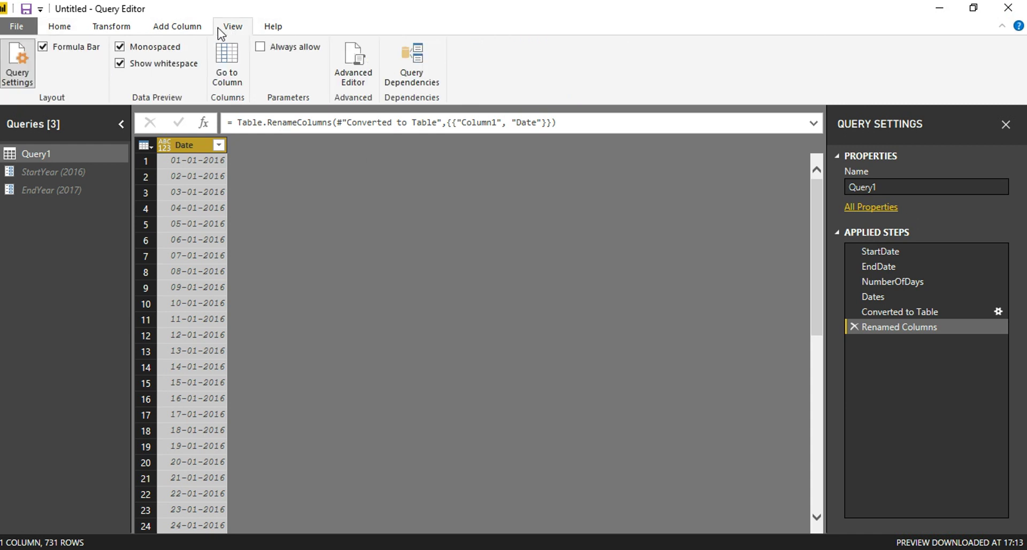
{"action": "left_click", "coordinate": [191, 30]}
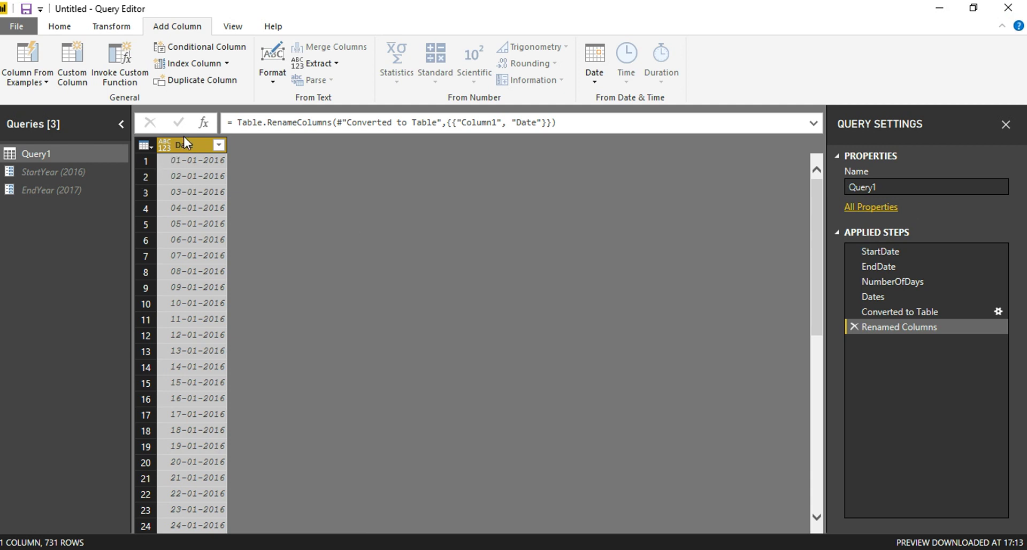
Add Year and Month columns extracted from the Date column.
{"action": "left_click", "coordinate": [586, 61]}
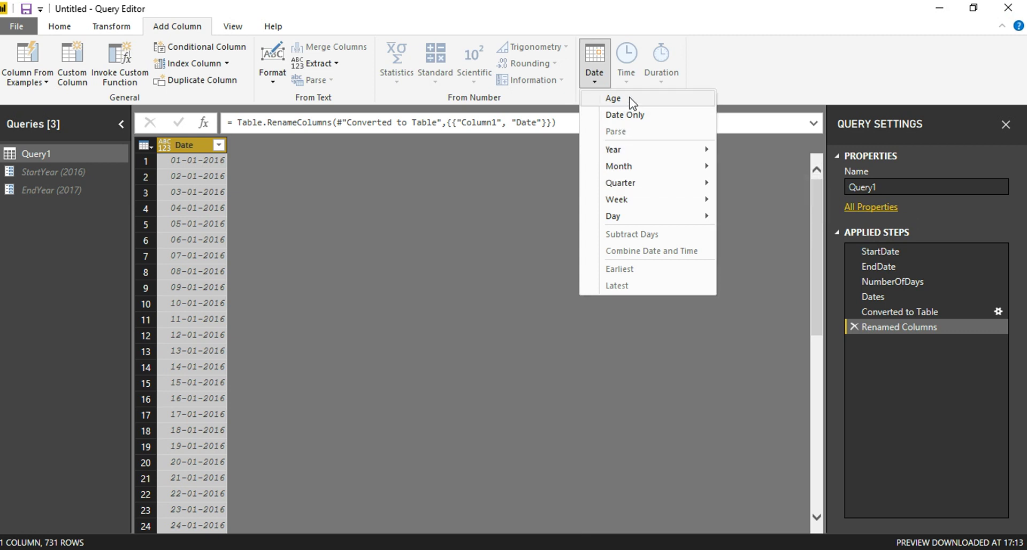
{"action": "mouse_move", "coordinate": [627, 153]}
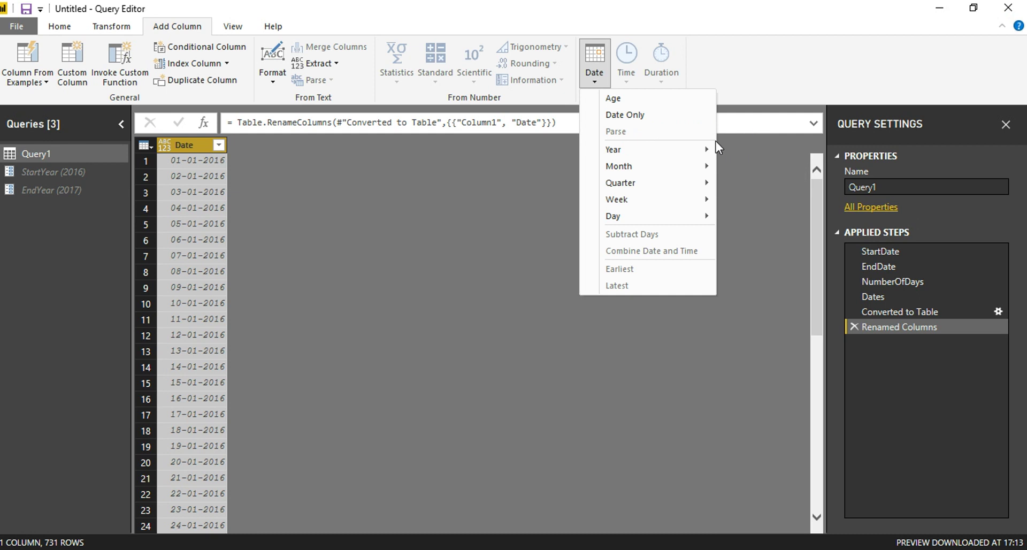
{"action": "mouse_move", "coordinate": [704, 152]}
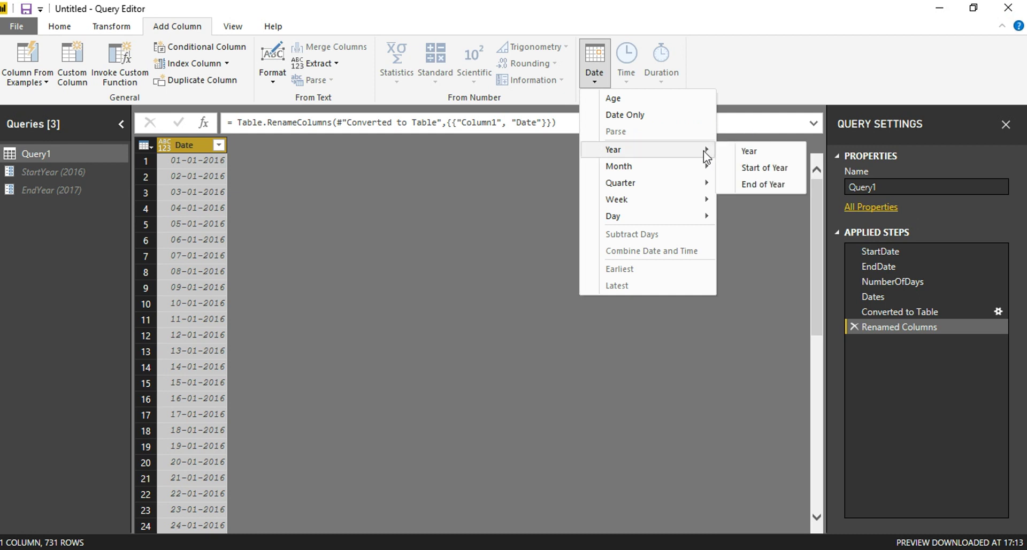
{"action": "left_click", "coordinate": [753, 152]}
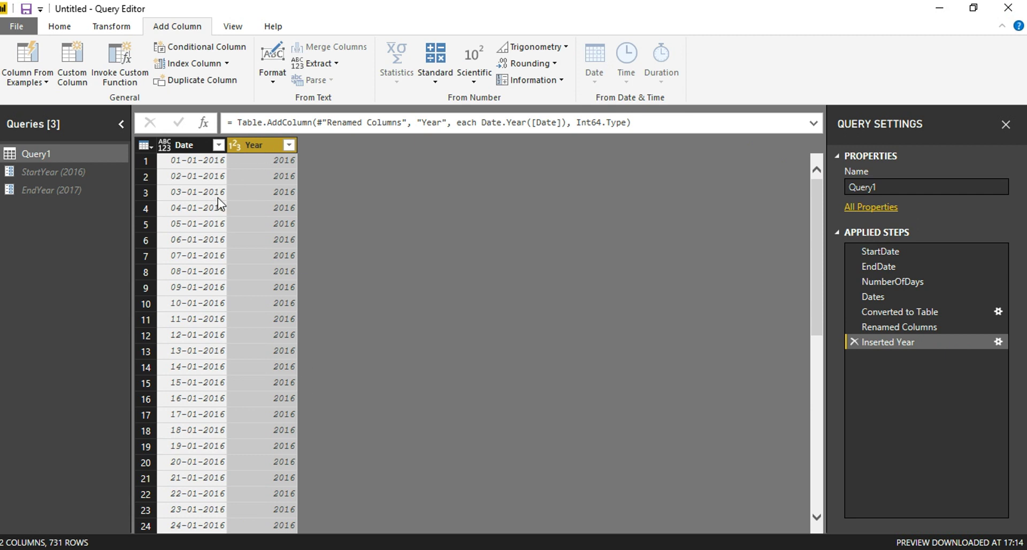
{"action": "left_click", "coordinate": [197, 145]}
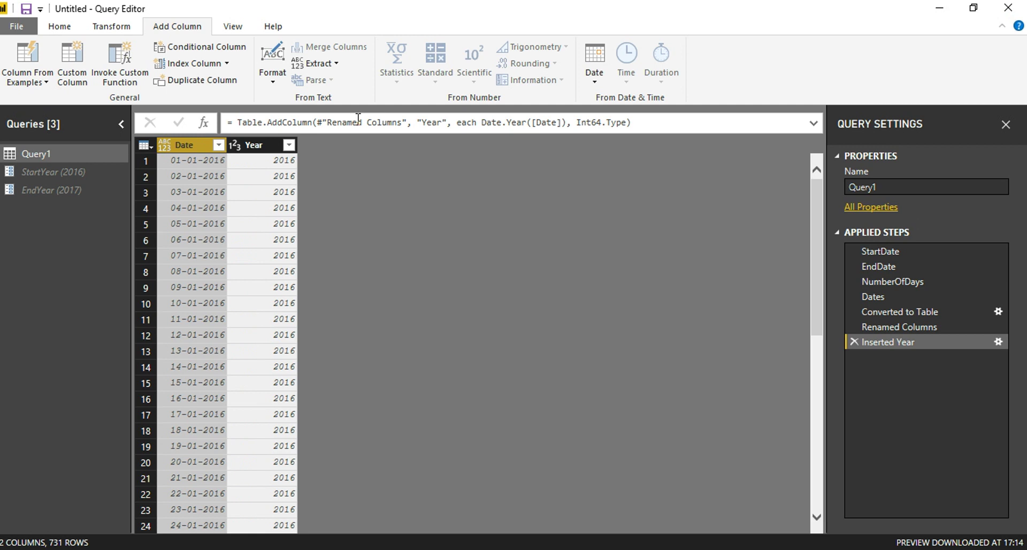
{"action": "left_click", "coordinate": [603, 71]}
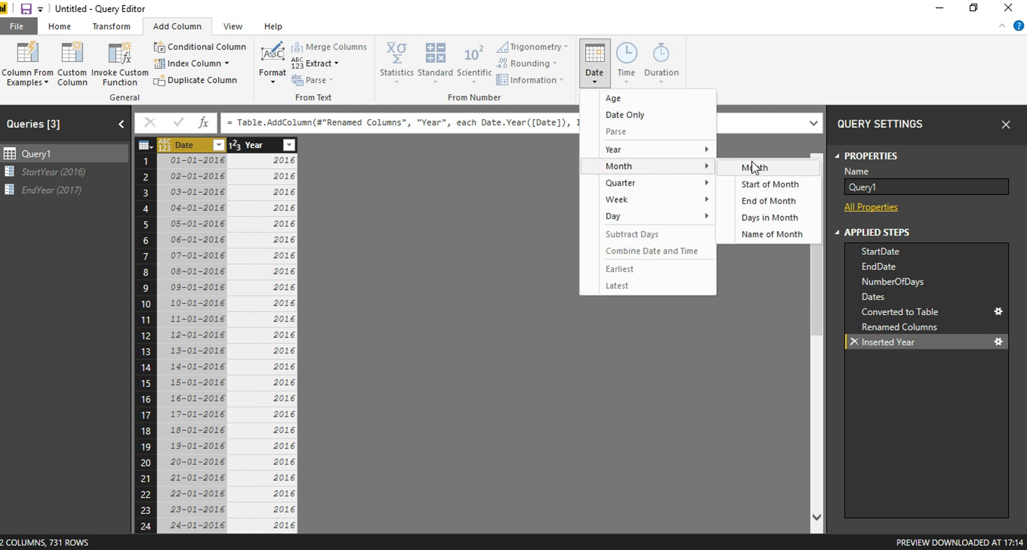
{"action": "left_click", "coordinate": [754, 167]}
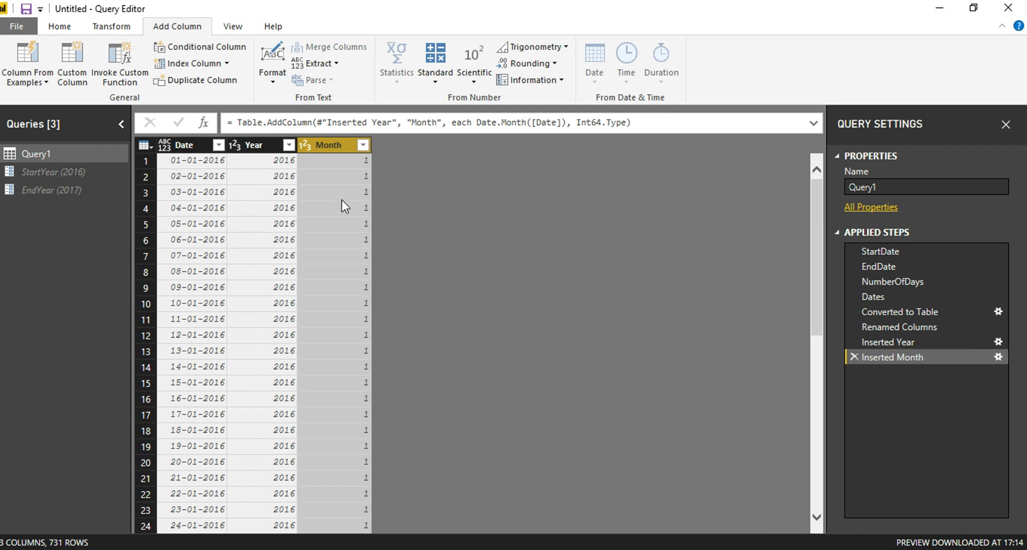
{"action": "left_click", "coordinate": [219, 152]}
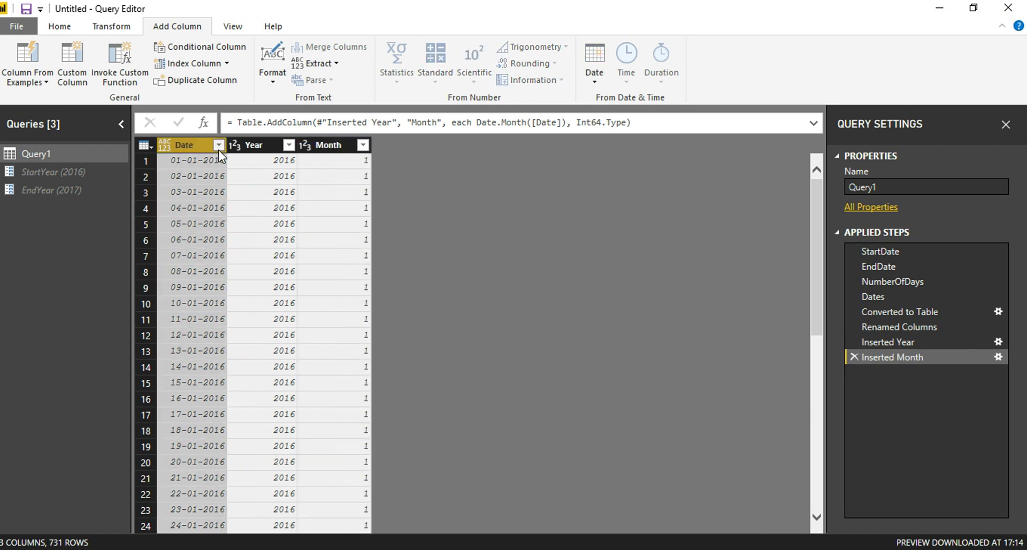
{"action": "left_click", "coordinate": [219, 149]}
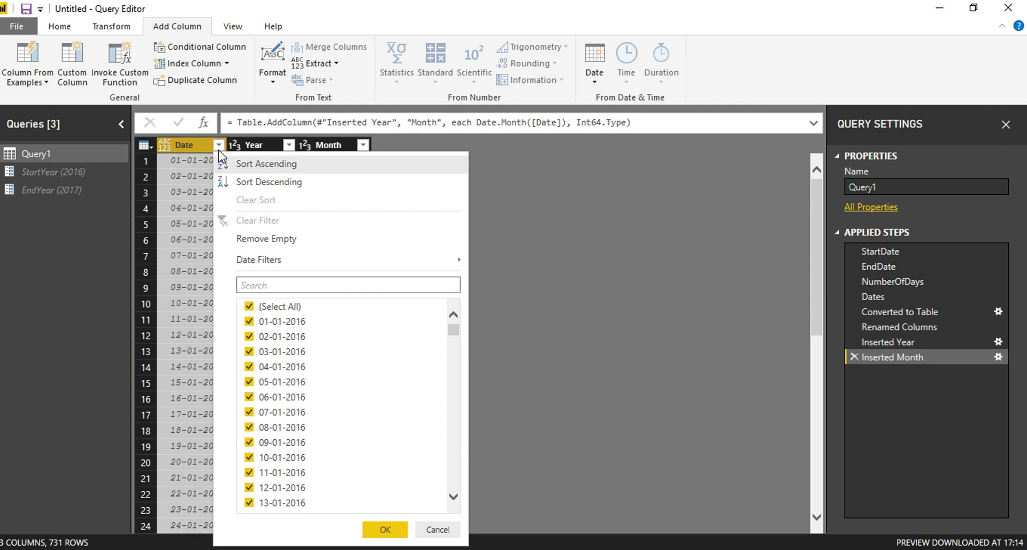
Filter the Date column to the single date 07-04-2017.
{"action": "left_click", "coordinate": [289, 292]}
{"action": "type", "text": "07"}
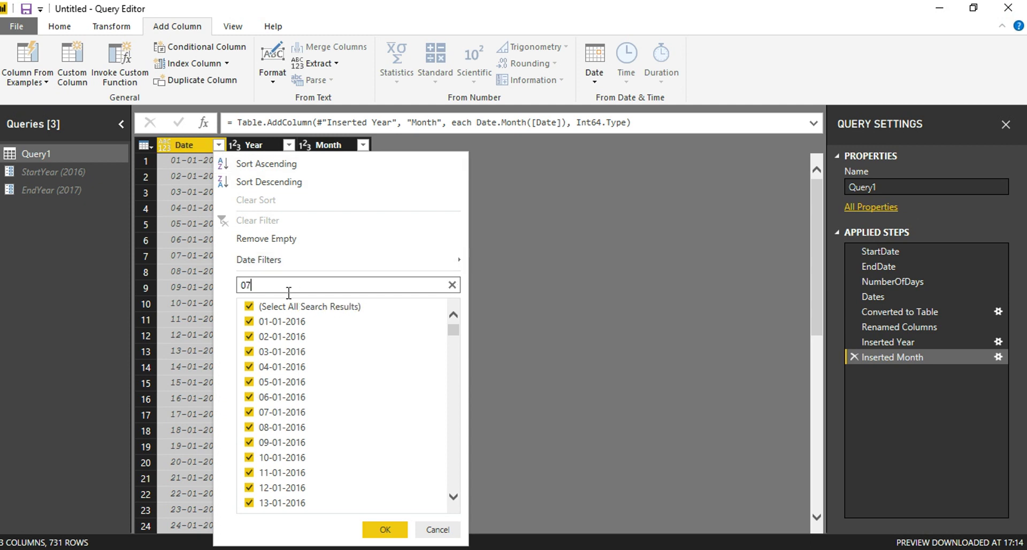
{"action": "type", "text": "-04-2"}
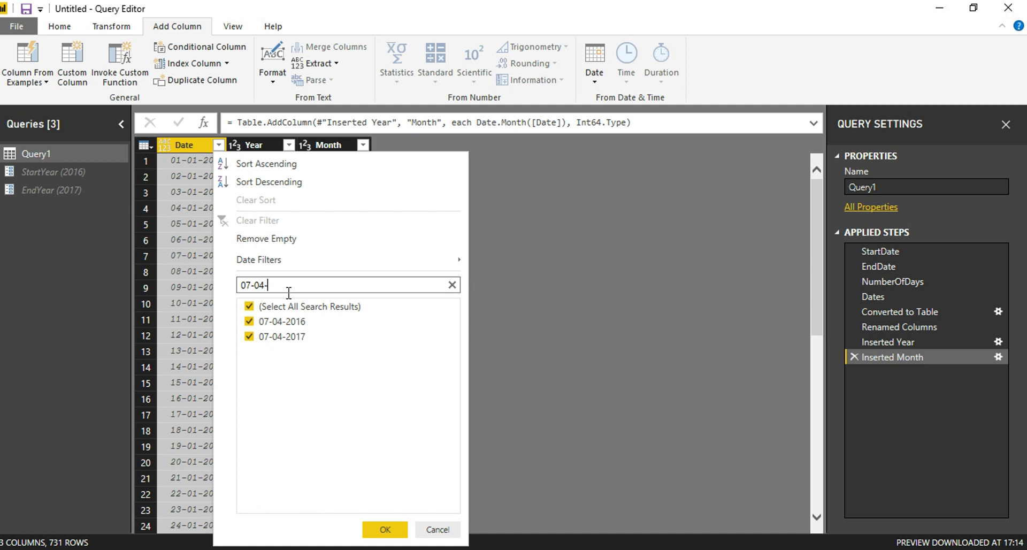
{"action": "type", "text": "7"}
{"action": "key", "text": "Return"}
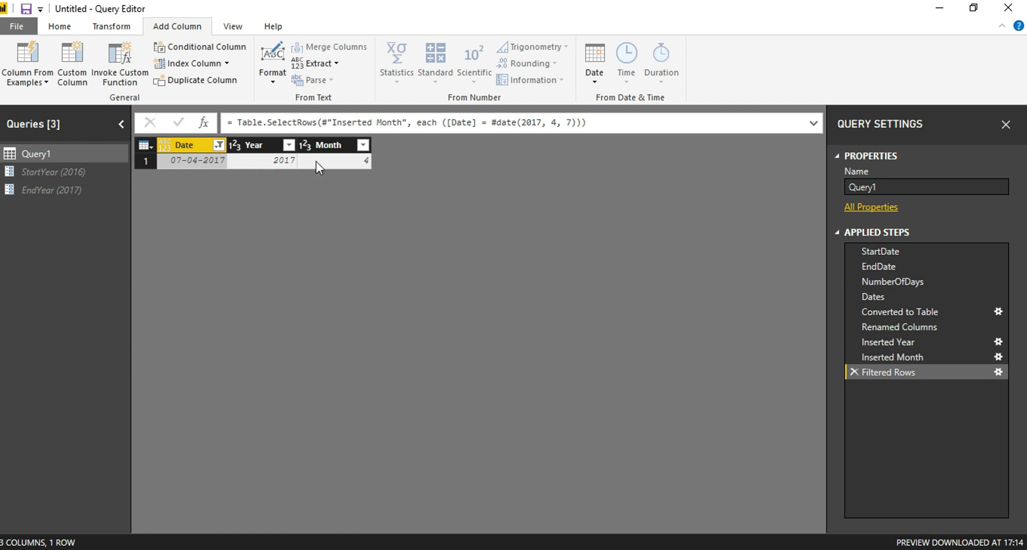
Add a Day column from the Date column, showing 7.
{"action": "left_click", "coordinate": [591, 77]}
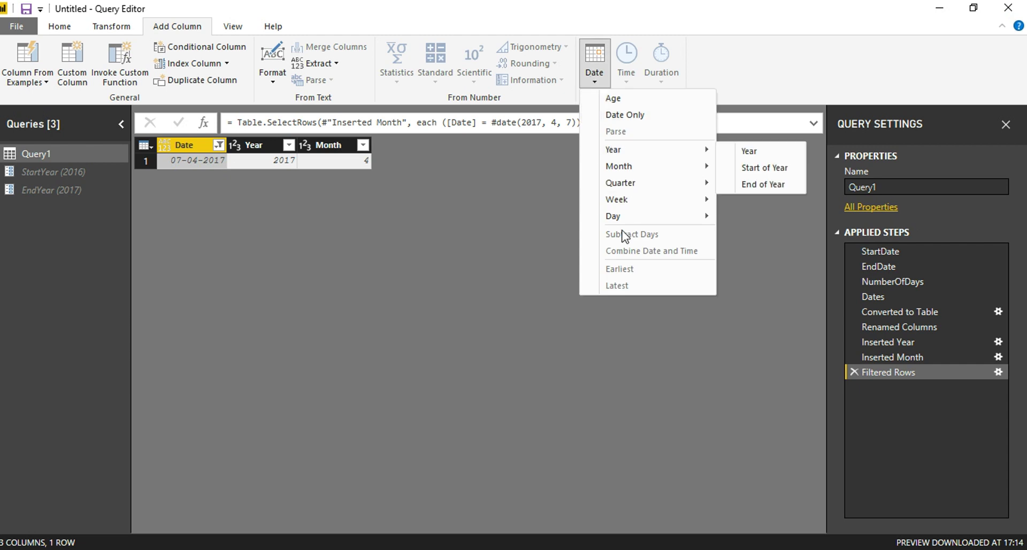
{"action": "mouse_move", "coordinate": [633, 219]}
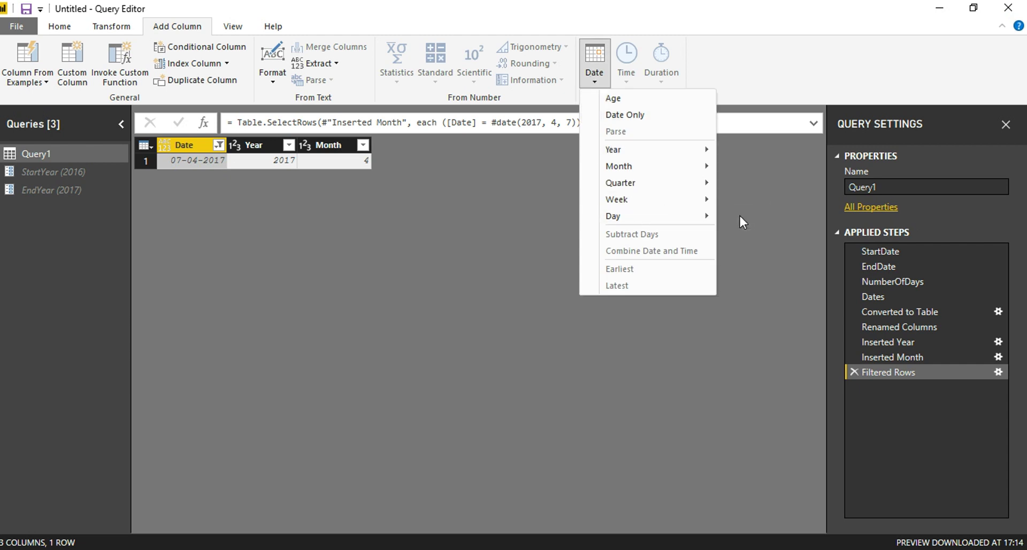
{"action": "left_click", "coordinate": [748, 218]}
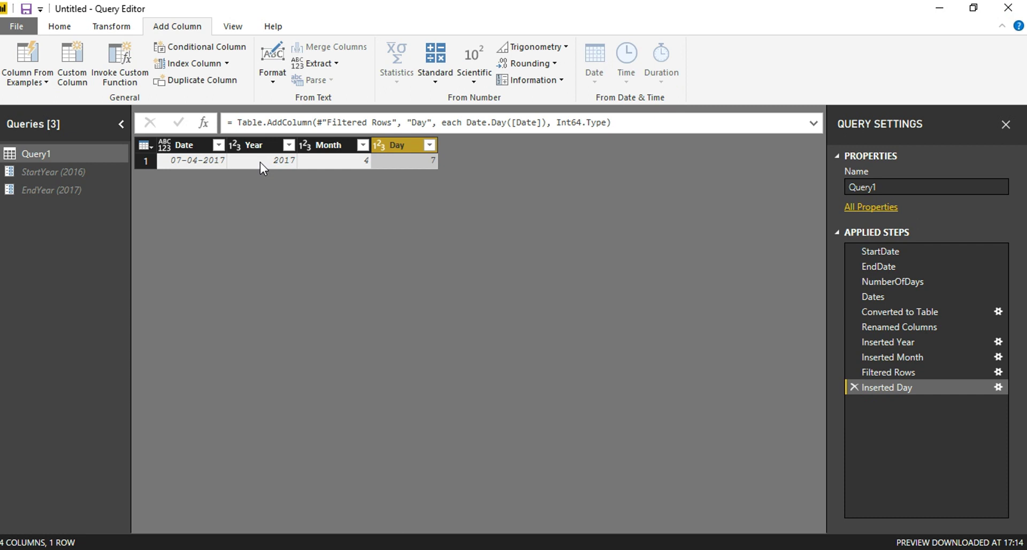
{"action": "left_click", "coordinate": [67, 31]}
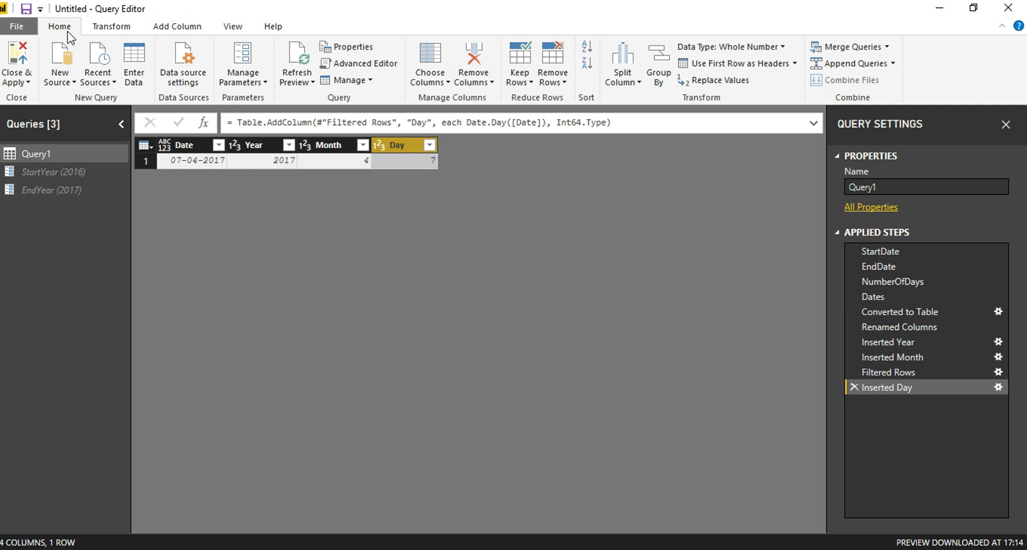